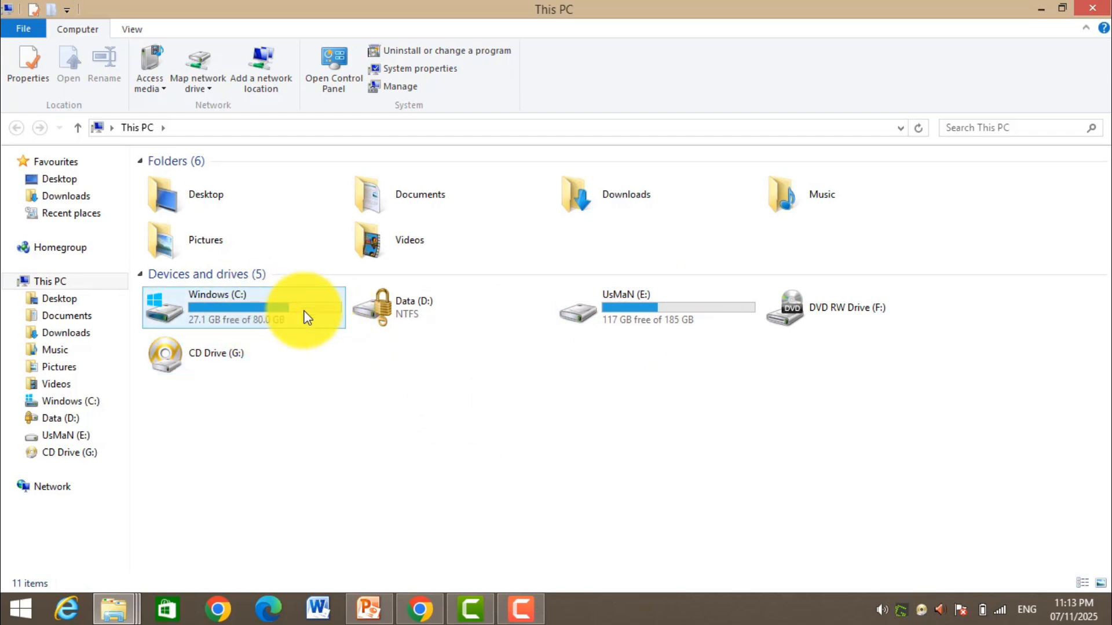
Step: Close the This PC window, open Computer Management for this computer, maximize it and show Disk Management
{"action": "mouse_move", "coordinate": [273, 320]}
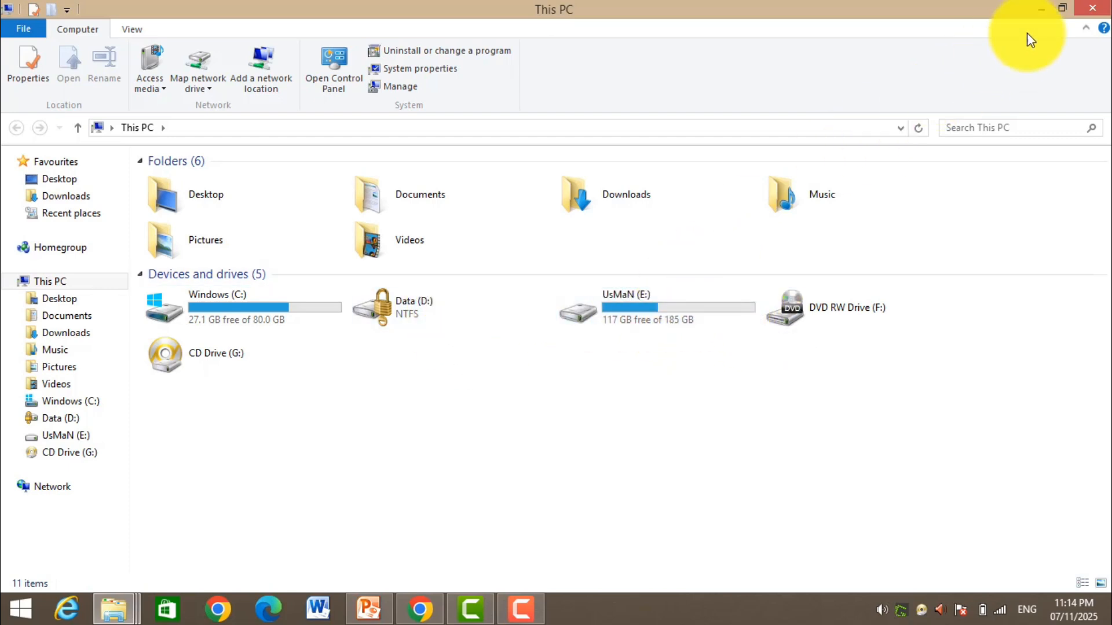
{"action": "left_click", "coordinate": [1096, 11]}
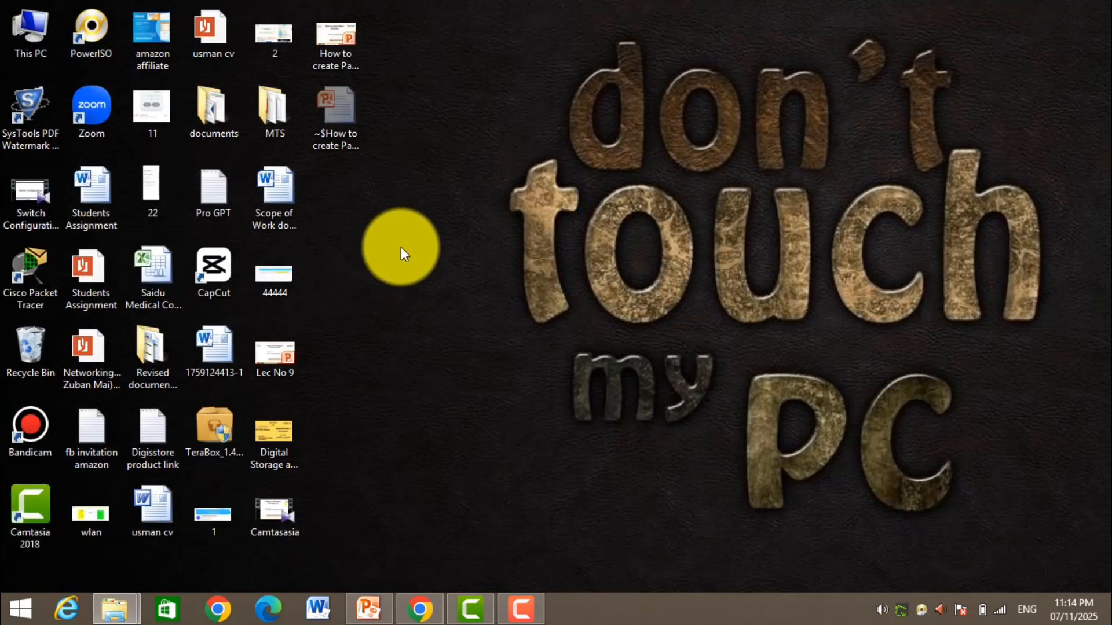
{"action": "right_click", "coordinate": [41, 48]}
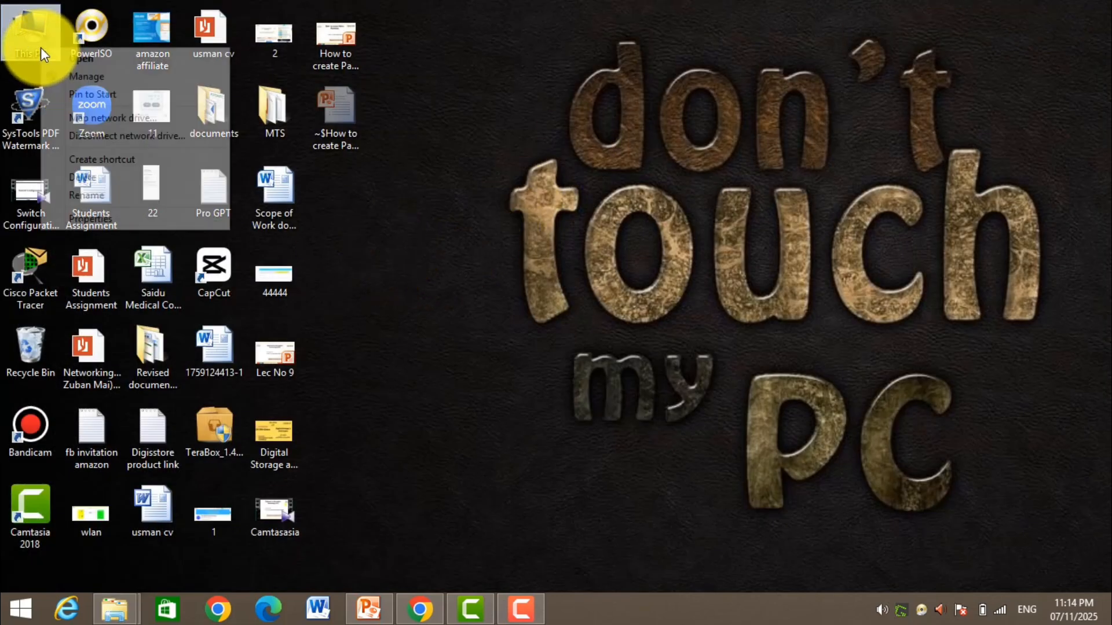
{"action": "left_click", "coordinate": [95, 76]}
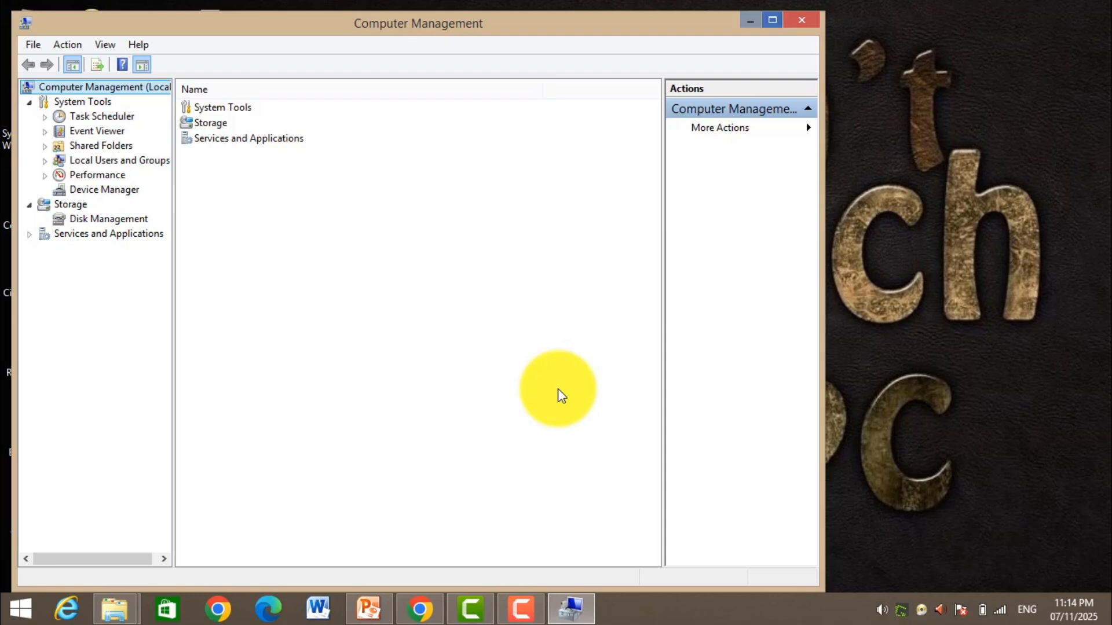
{"action": "left_click", "coordinate": [772, 20]}
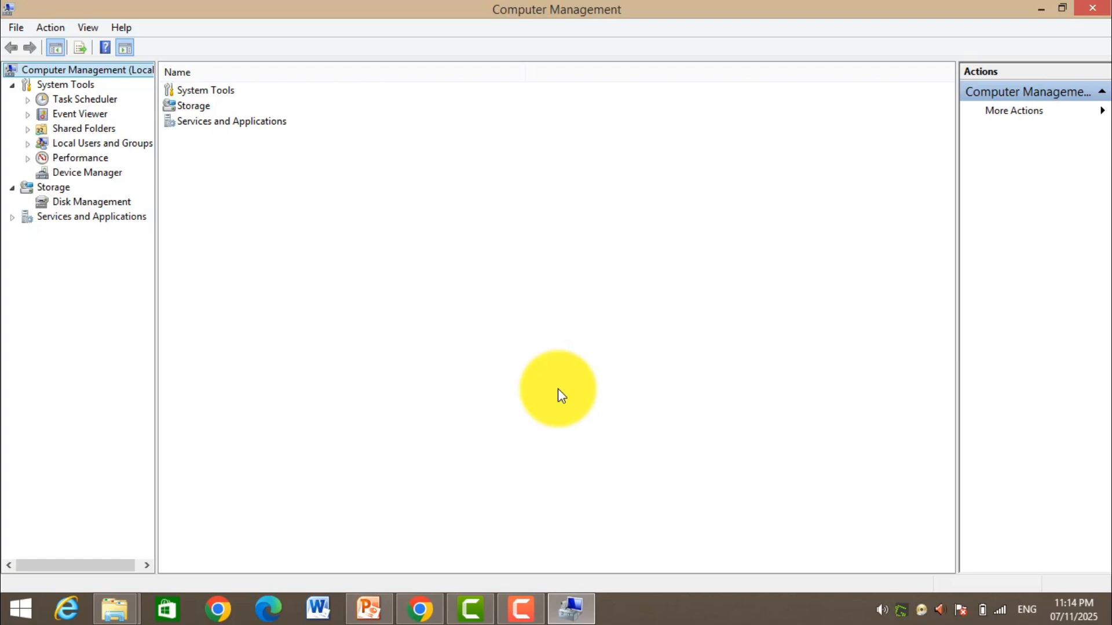
{"action": "left_click", "coordinate": [91, 202]}
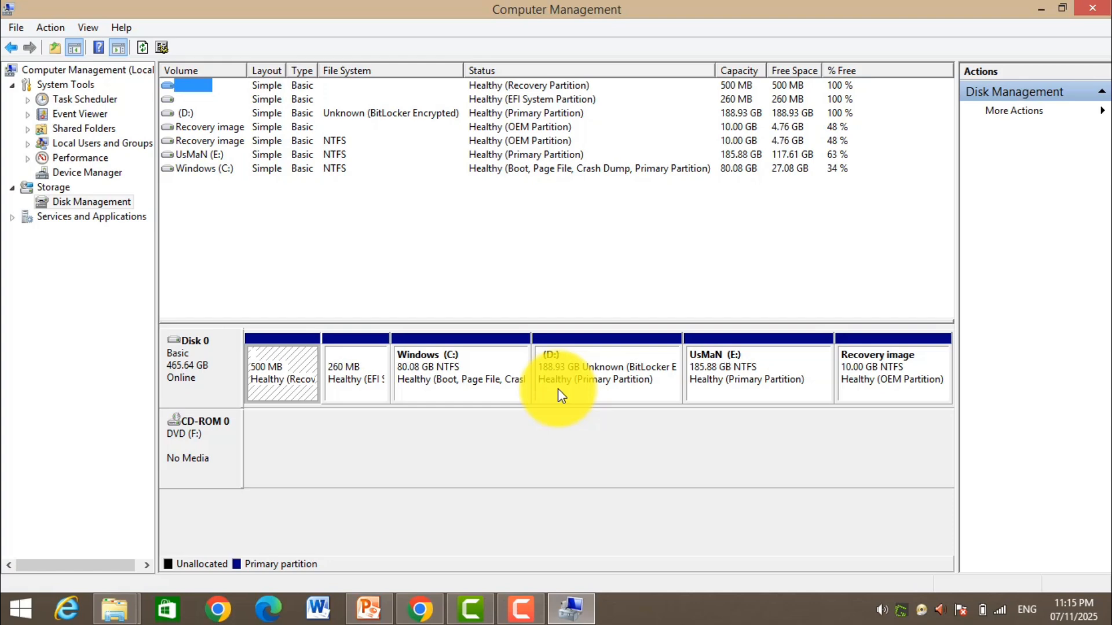
Step: Shrink the E: volume on Disk 0 by 10240 MB
{"action": "right_click", "coordinate": [741, 371]}
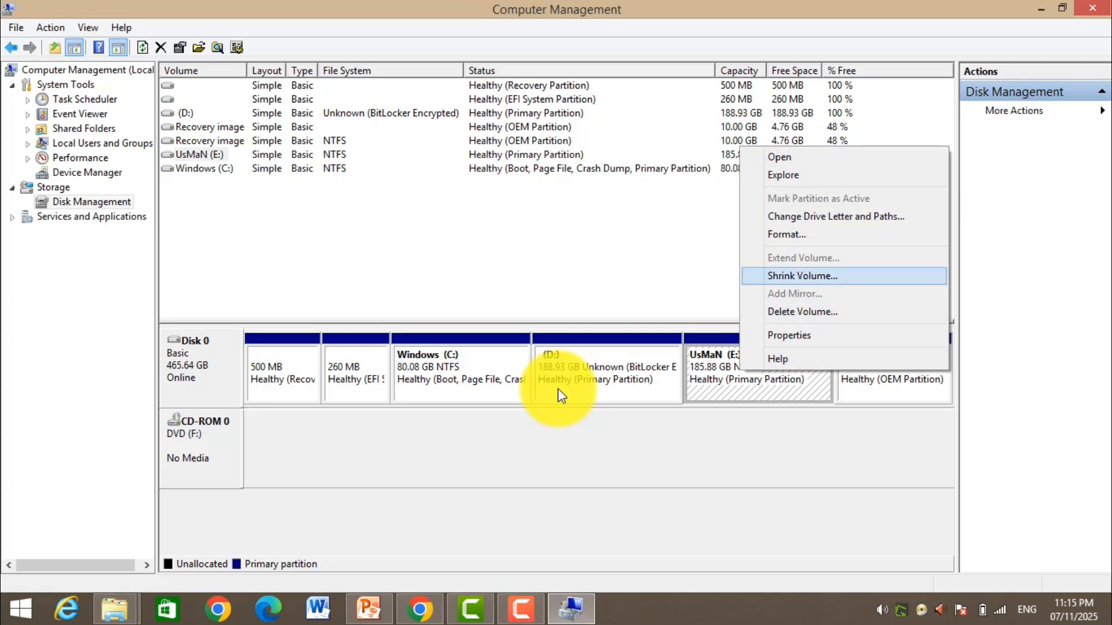
{"action": "left_click", "coordinate": [802, 275]}
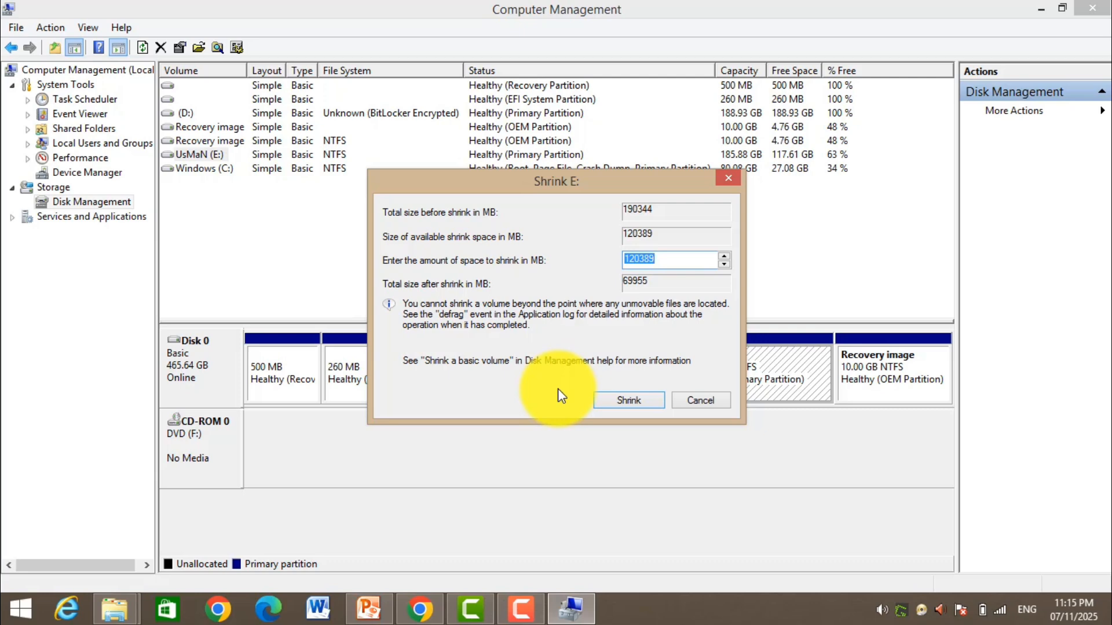
{"action": "type", "text": "10240"}
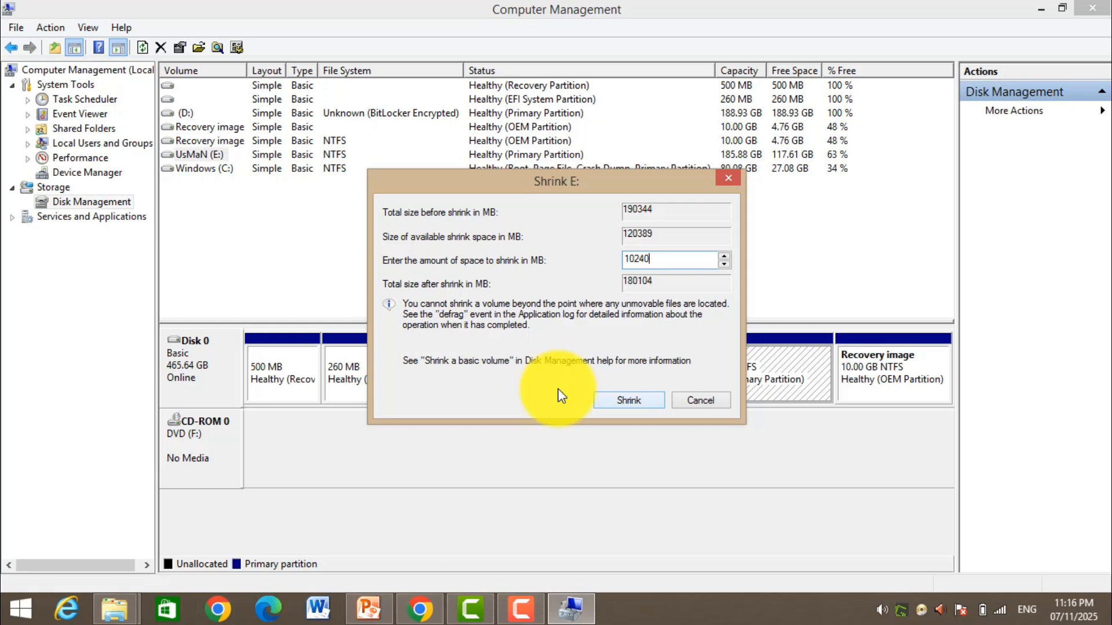
{"action": "key", "text": "Return"}
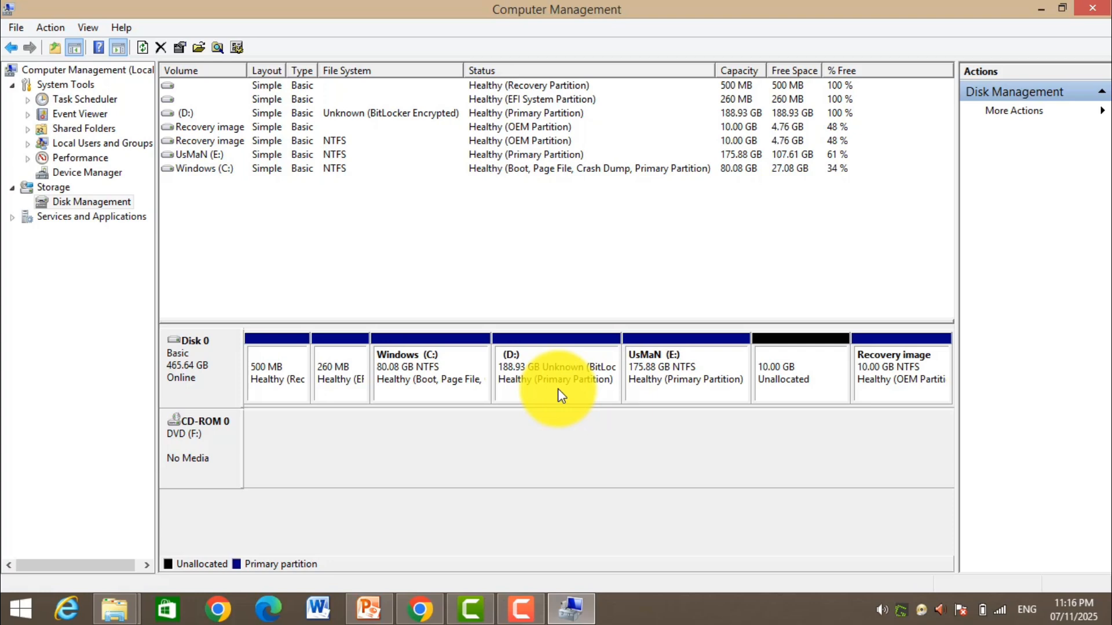
Step: Create a 10240 MB simple volume in the unallocated space with drive letter W, quick-formatted as NTFS and labelled New Volume
{"action": "right_click", "coordinate": [797, 364]}
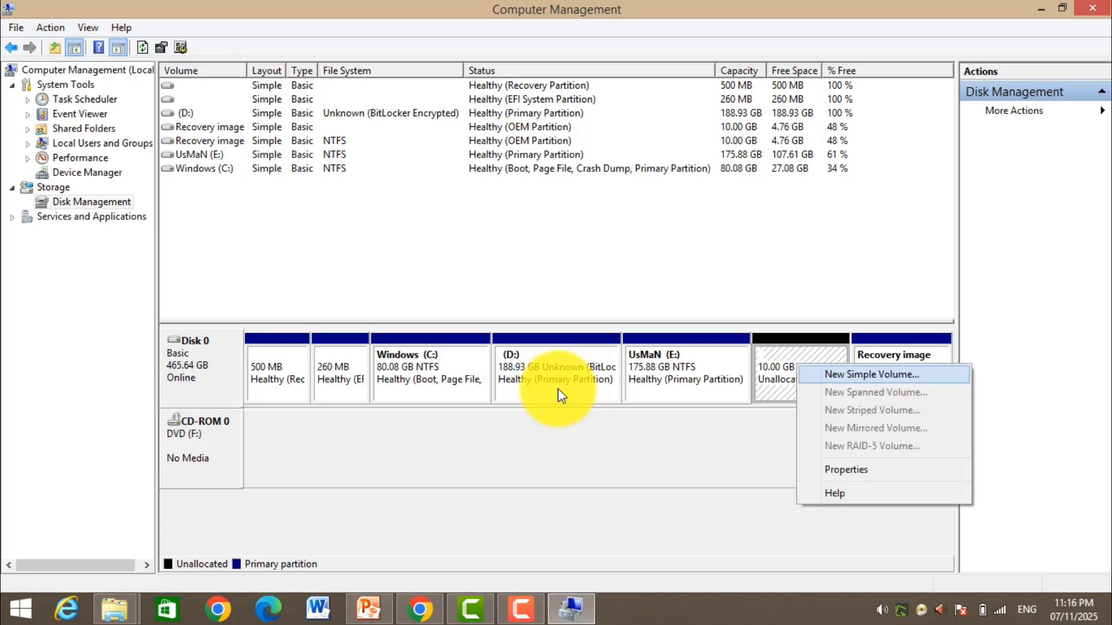
{"action": "left_click", "coordinate": [872, 375]}
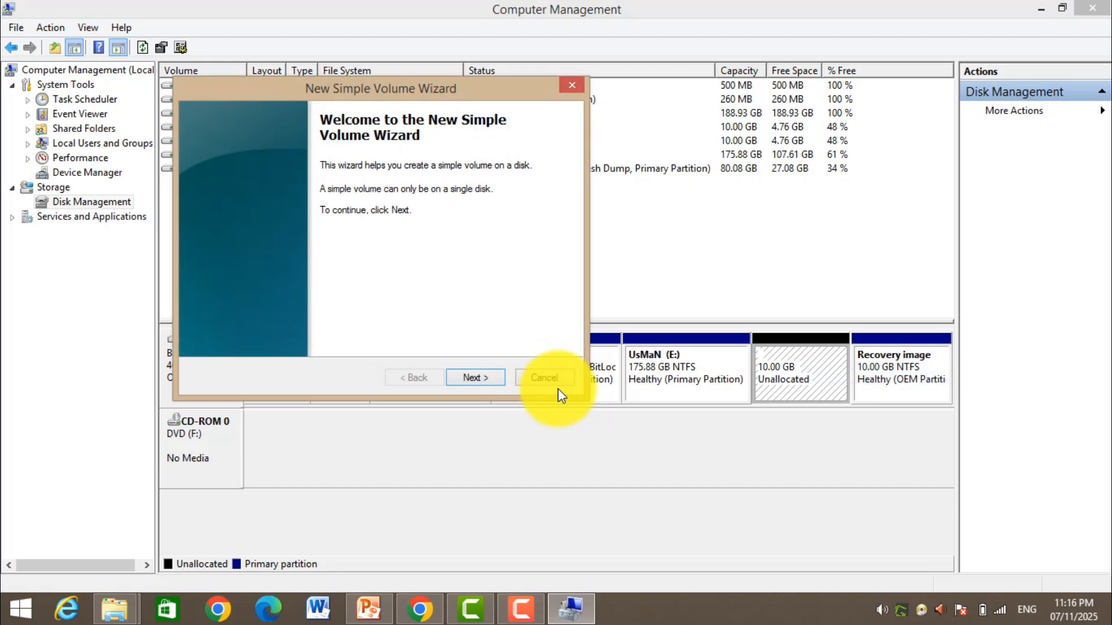
{"action": "left_click", "coordinate": [475, 377]}
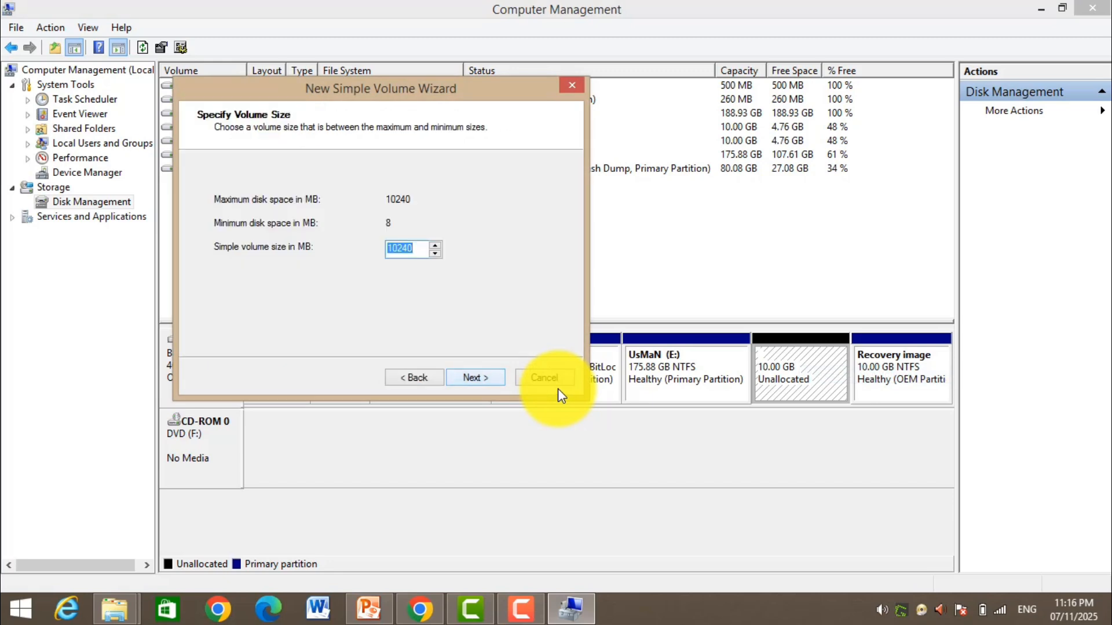
{"action": "left_click", "coordinate": [475, 377]}
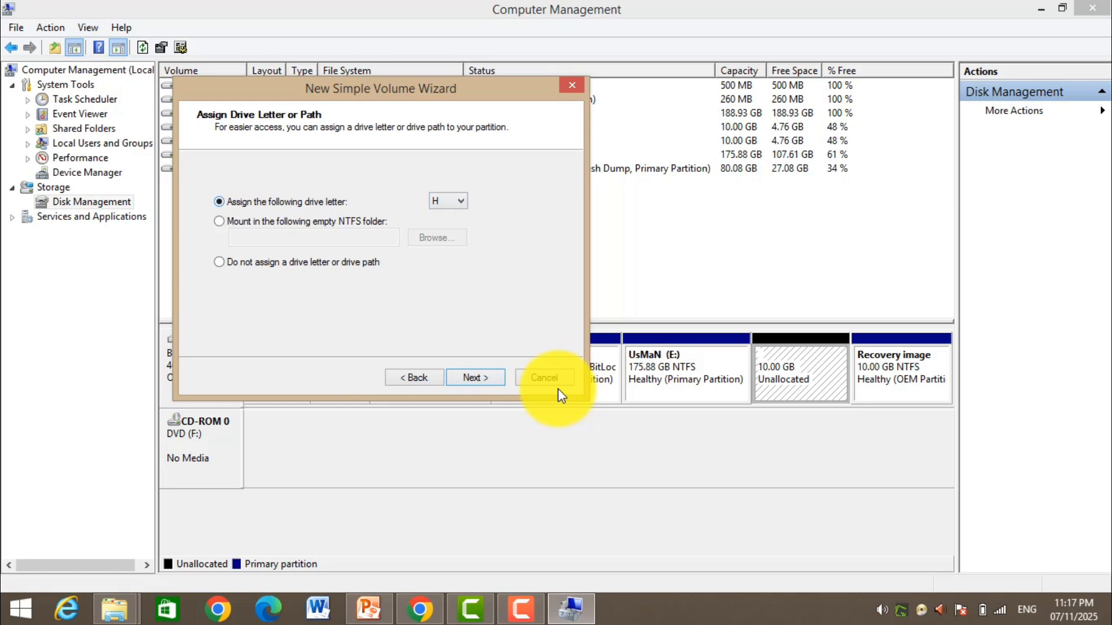
{"action": "left_click", "coordinate": [448, 201]}
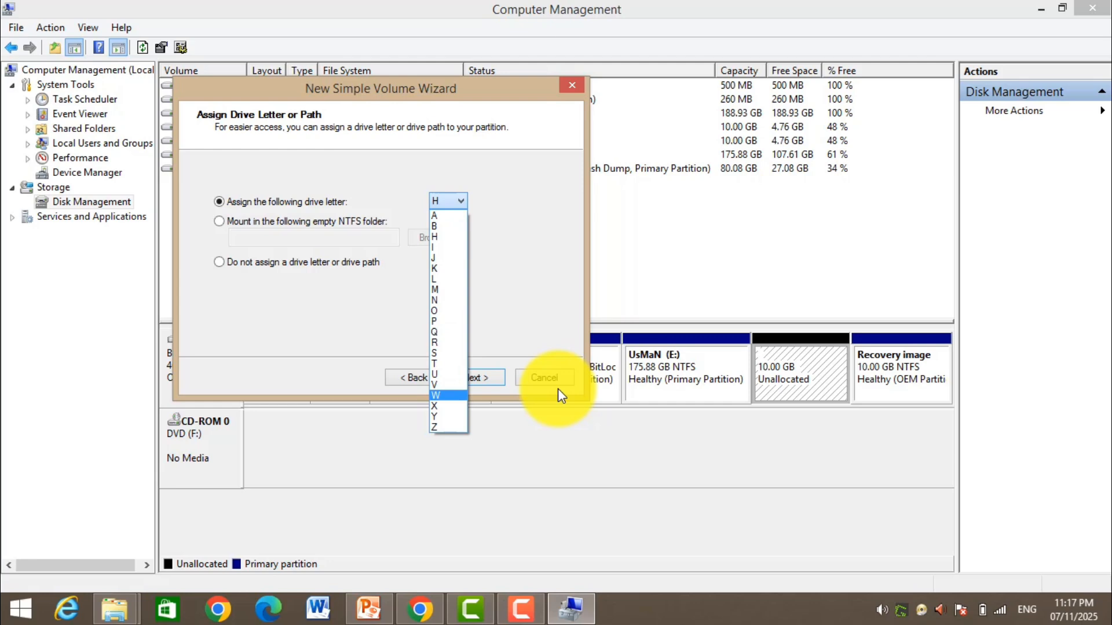
{"action": "left_click", "coordinate": [435, 396]}
{"action": "left_click", "coordinate": [475, 378]}
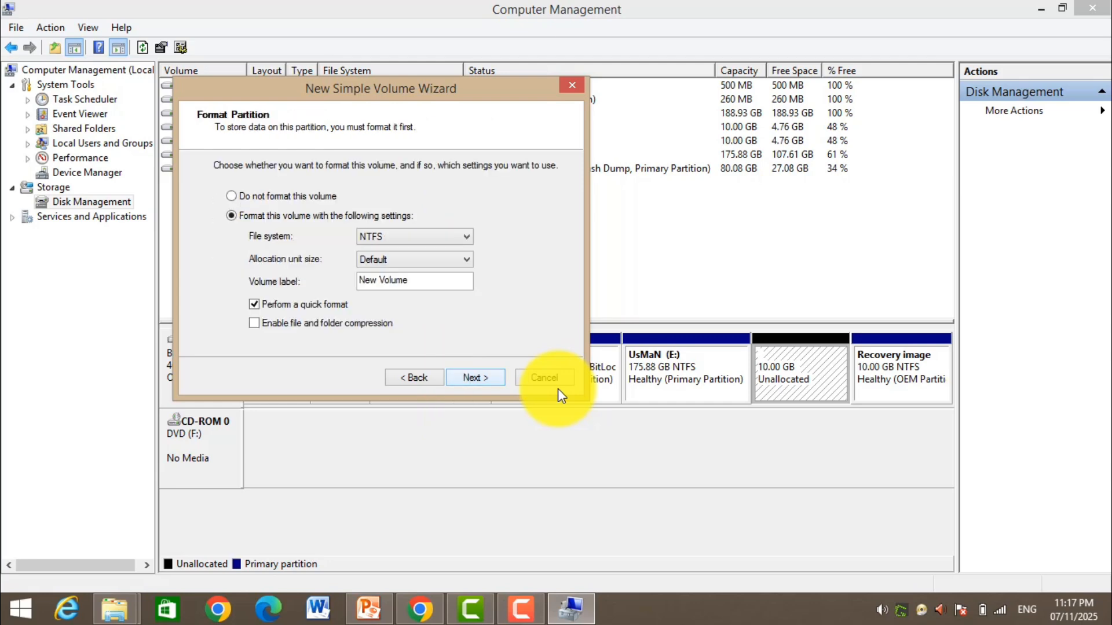
{"action": "left_click", "coordinate": [474, 378]}
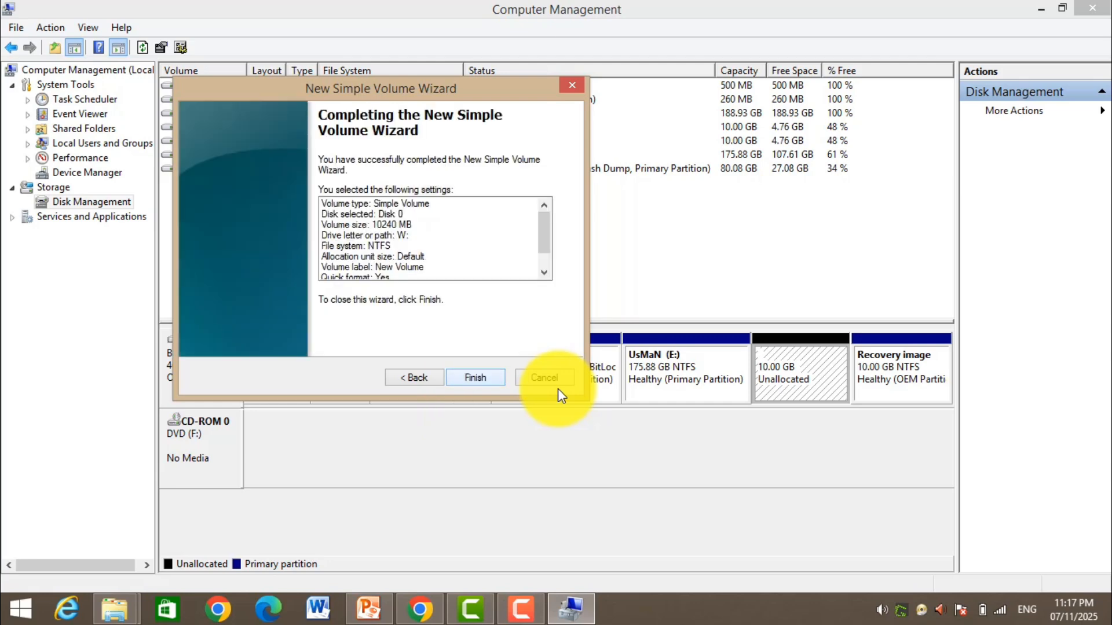
{"action": "left_click", "coordinate": [475, 378]}
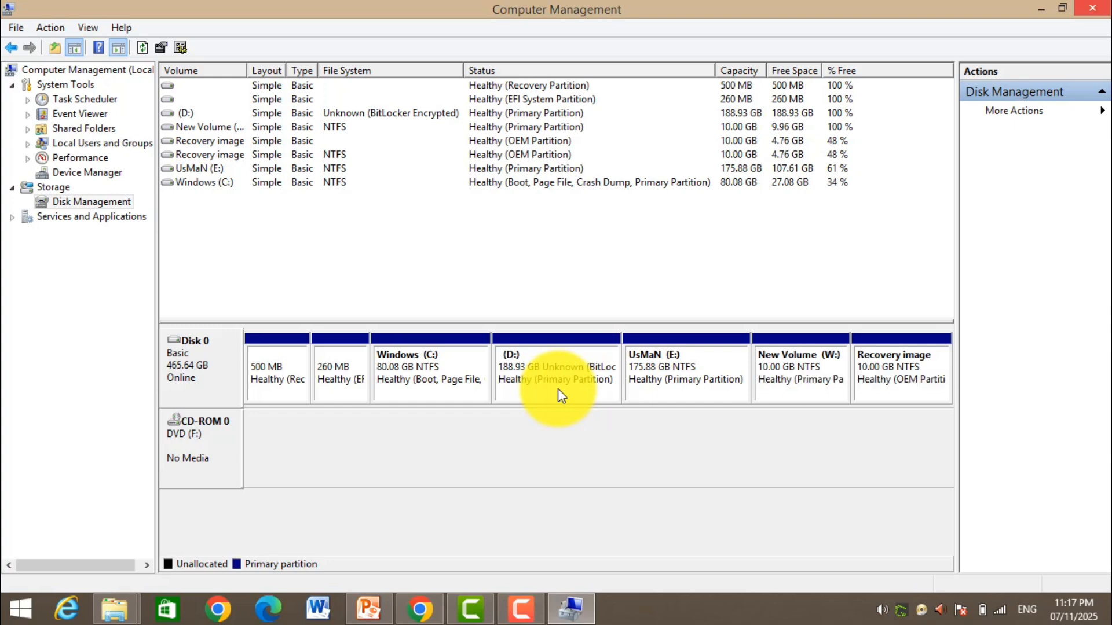
Step: Minimize Computer Management, refresh the desktop and check the drives listed in This PC for the new W: volume
{"action": "left_click", "coordinate": [1040, 8]}
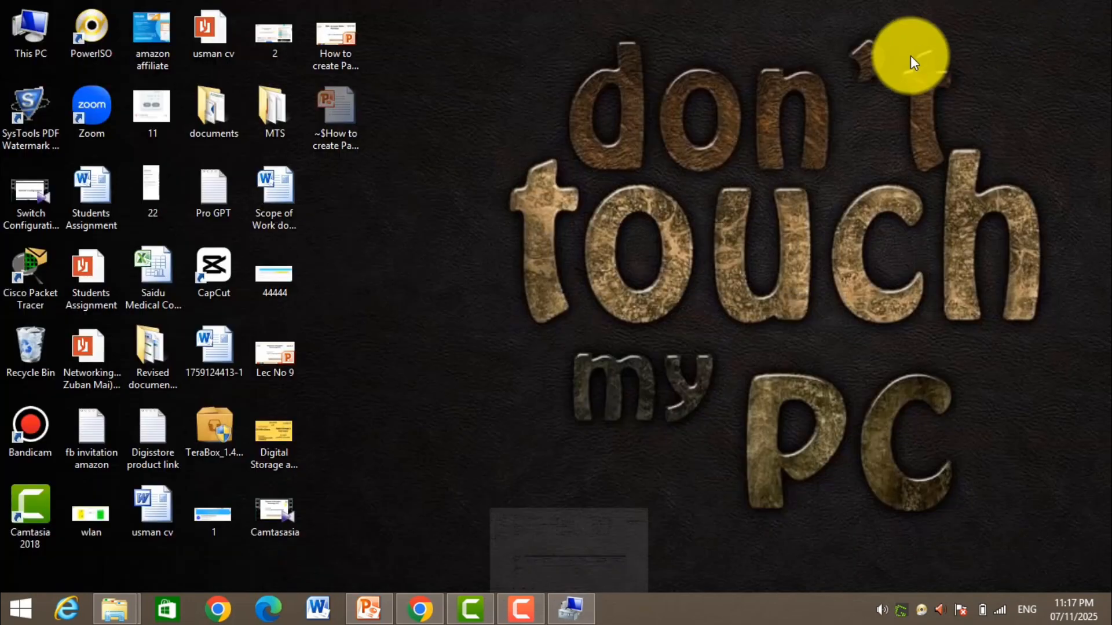
{"action": "right_click", "coordinate": [620, 167]}
{"action": "left_click", "coordinate": [674, 215]}
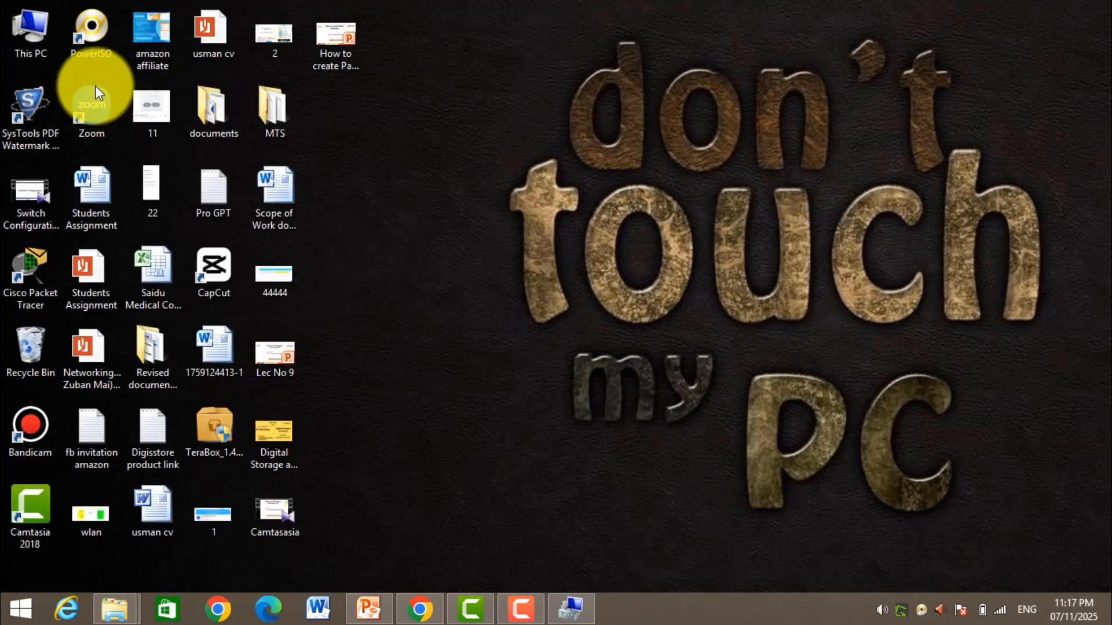
{"action": "double_click", "coordinate": [33, 48]}
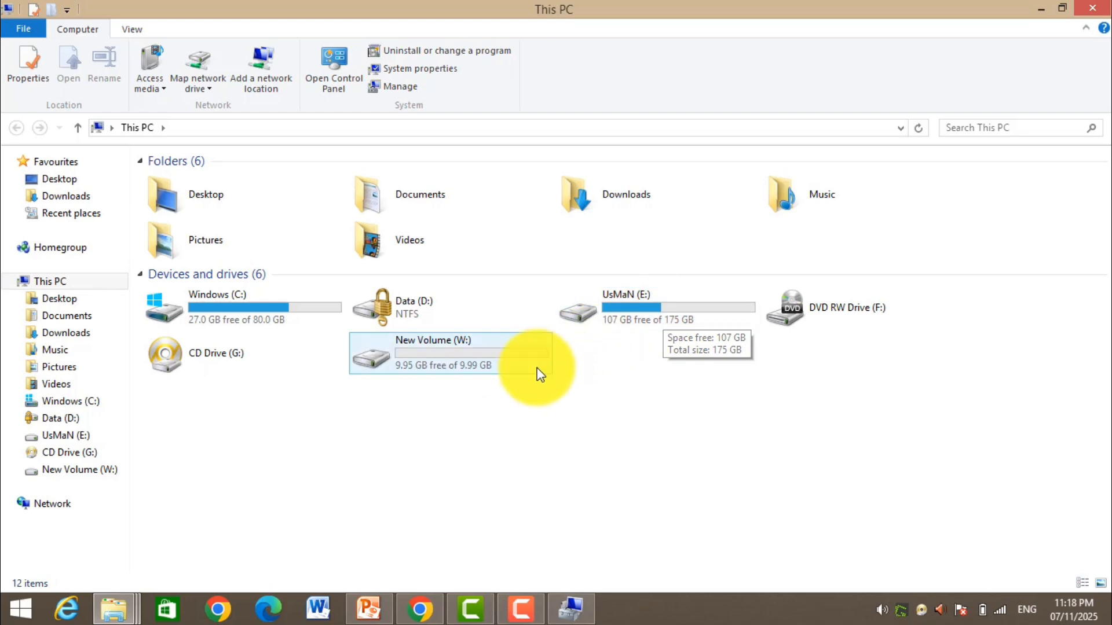
{"action": "left_click", "coordinate": [1098, 15]}
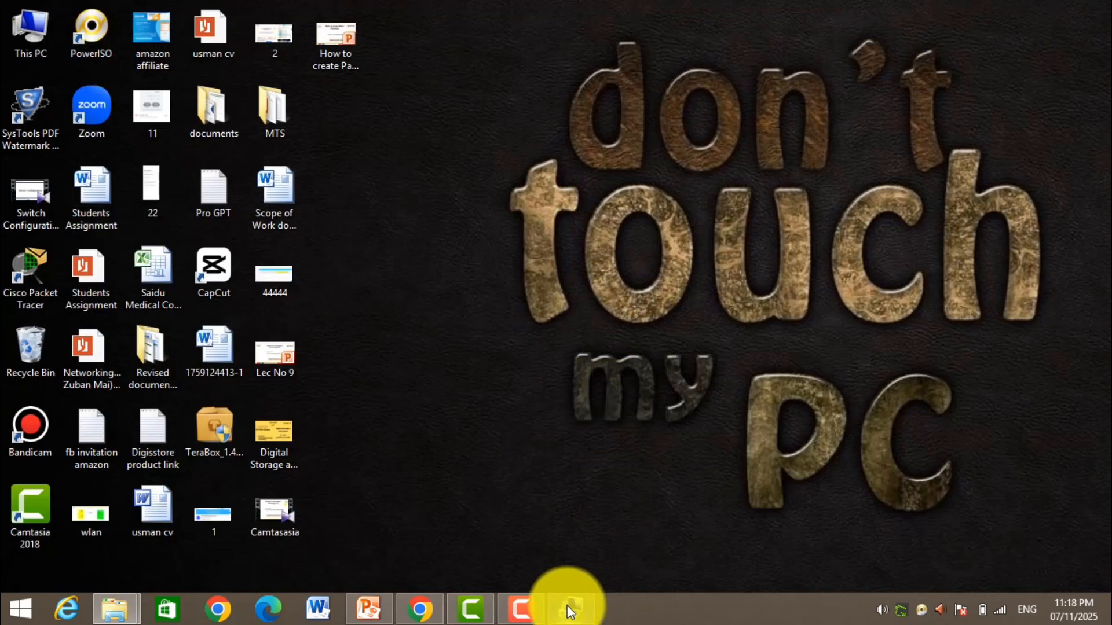
Step: Close Computer Management and reopen it maximized from This PC, showing Disk Management
{"action": "mouse_move", "coordinate": [569, 610]}
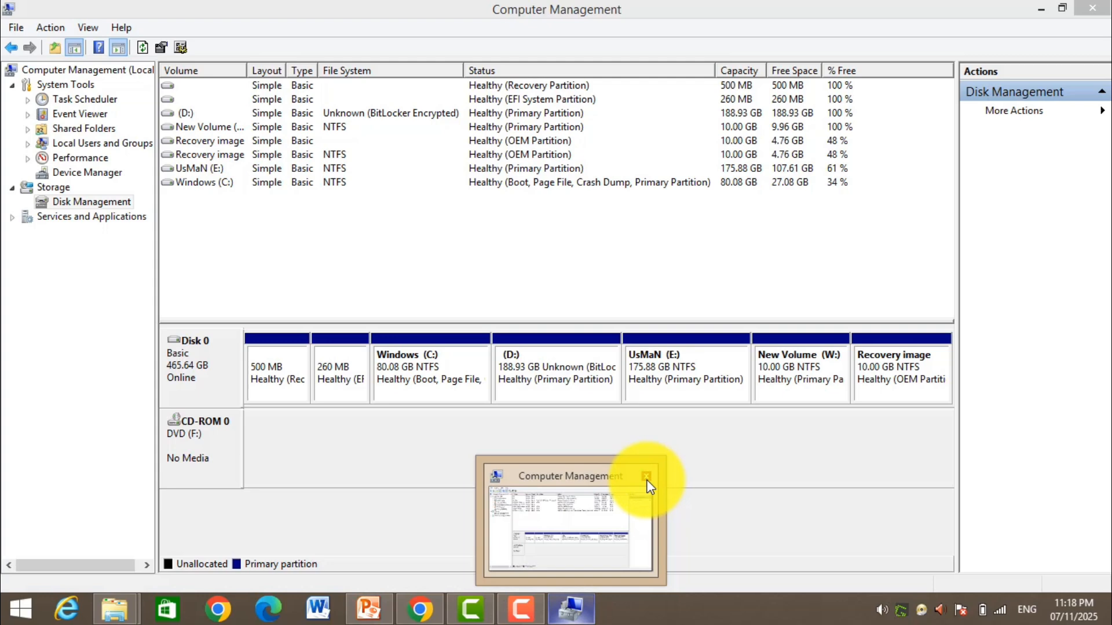
{"action": "left_click", "coordinate": [649, 471]}
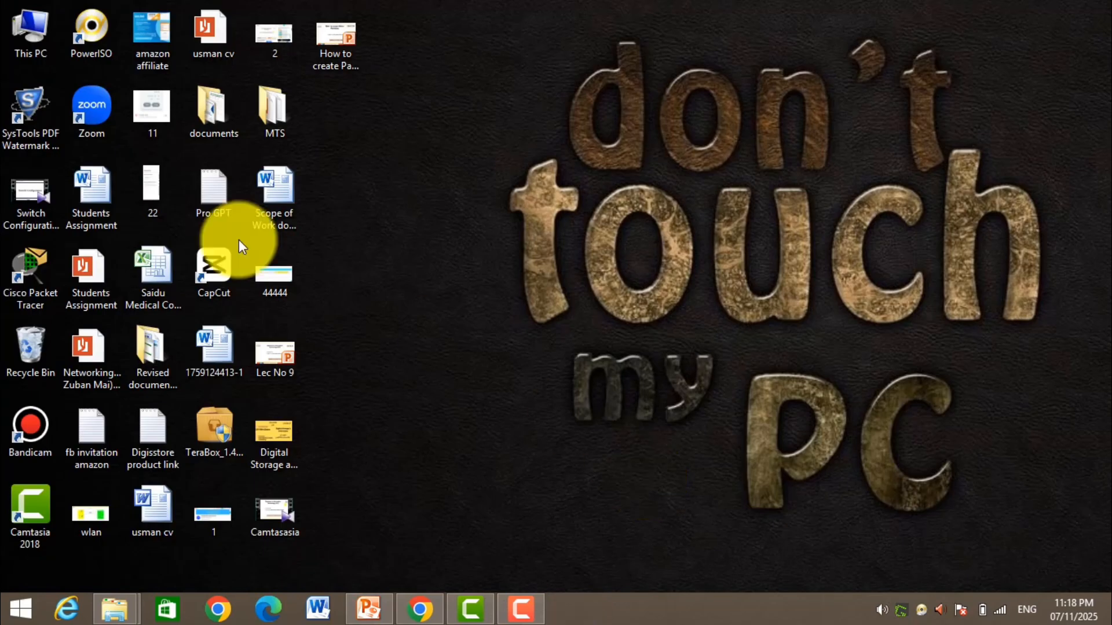
{"action": "right_click", "coordinate": [45, 43]}
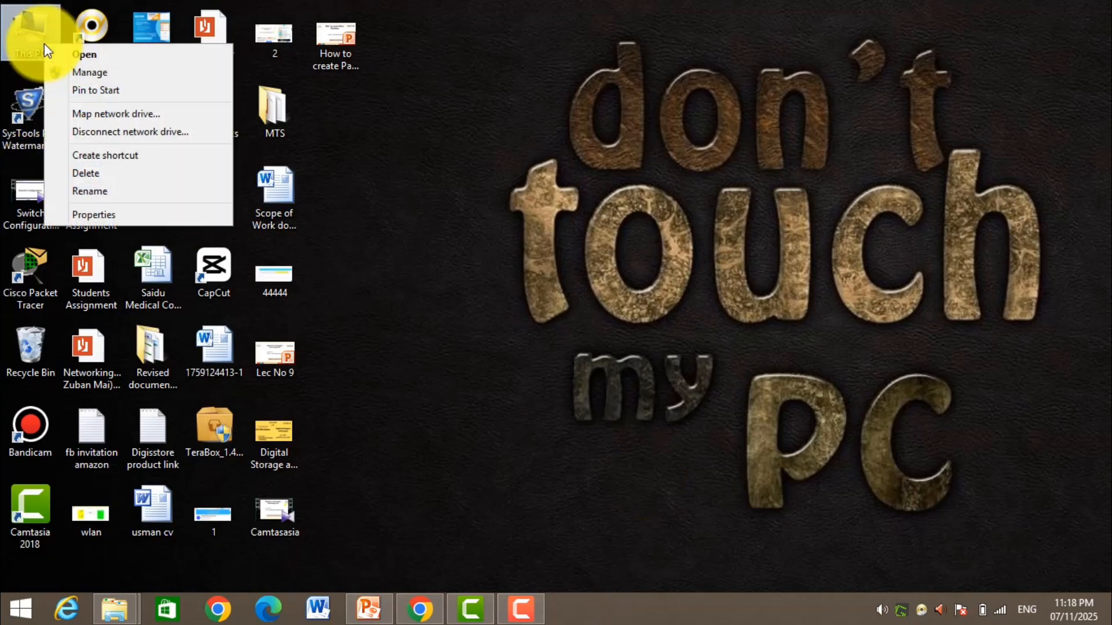
{"action": "left_click", "coordinate": [87, 72]}
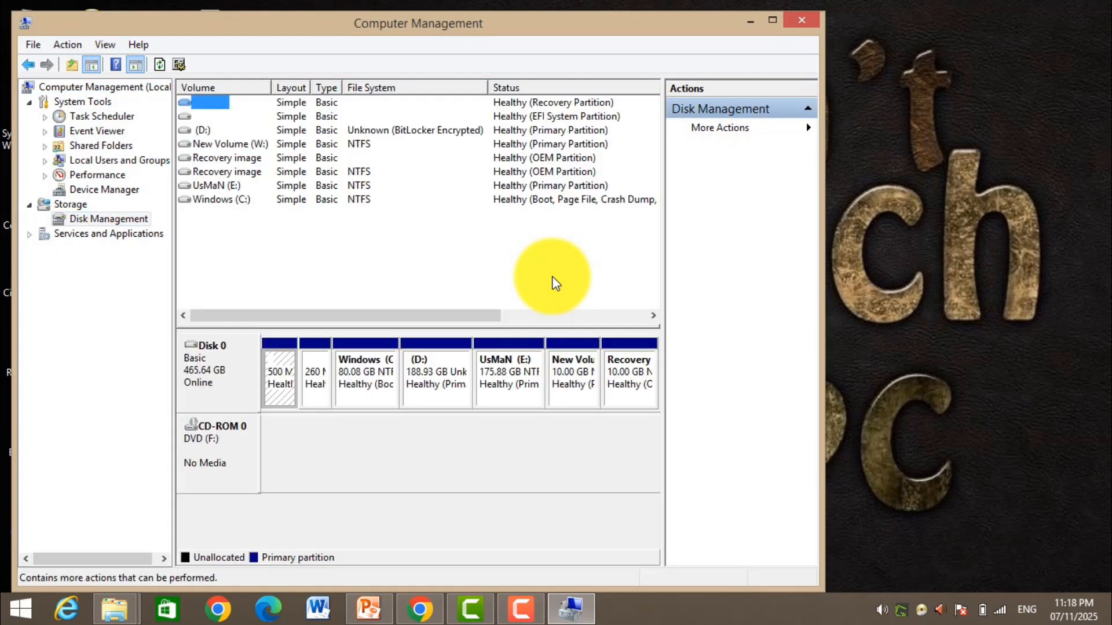
{"action": "left_click", "coordinate": [773, 20]}
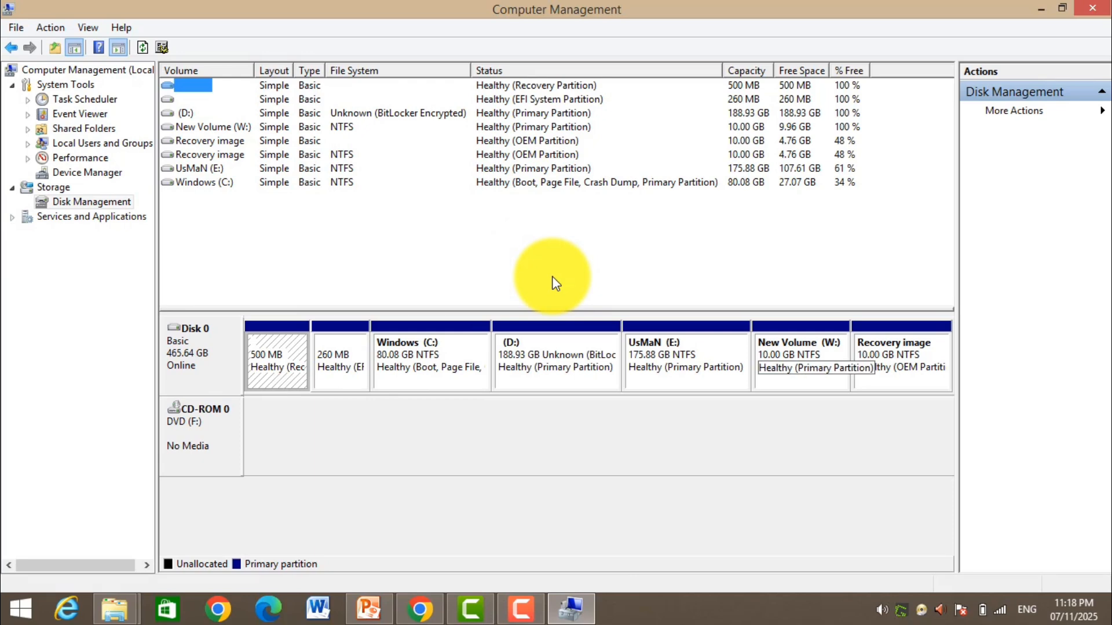
Step: Delete the New Volume (W:) partition from Disk 0 and accept erasing its data
{"action": "right_click", "coordinate": [805, 348]}
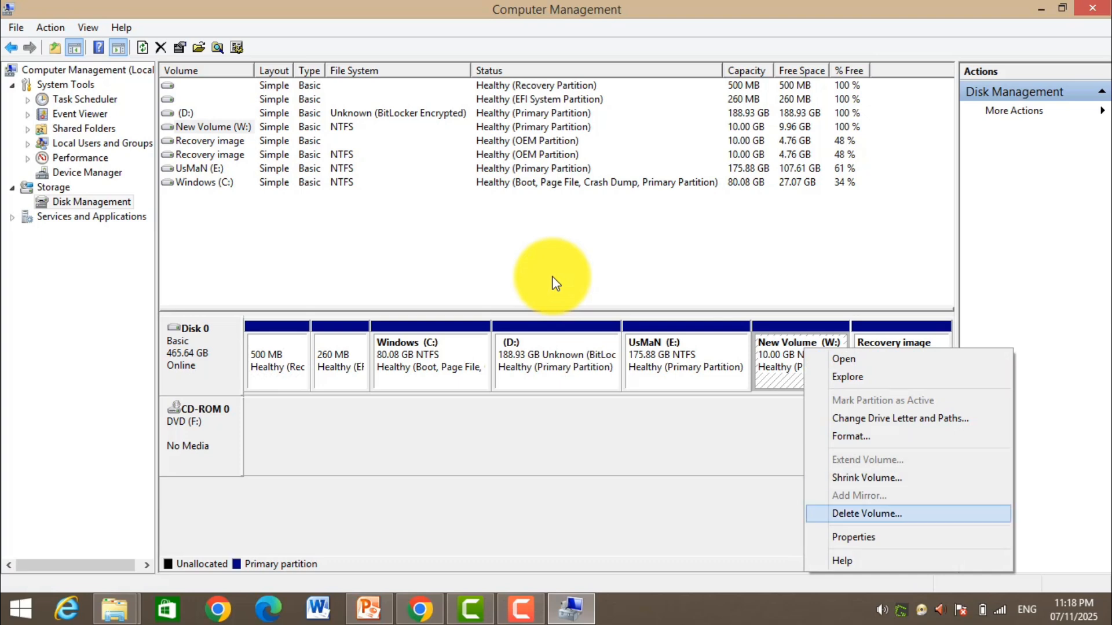
{"action": "key", "text": "Return"}
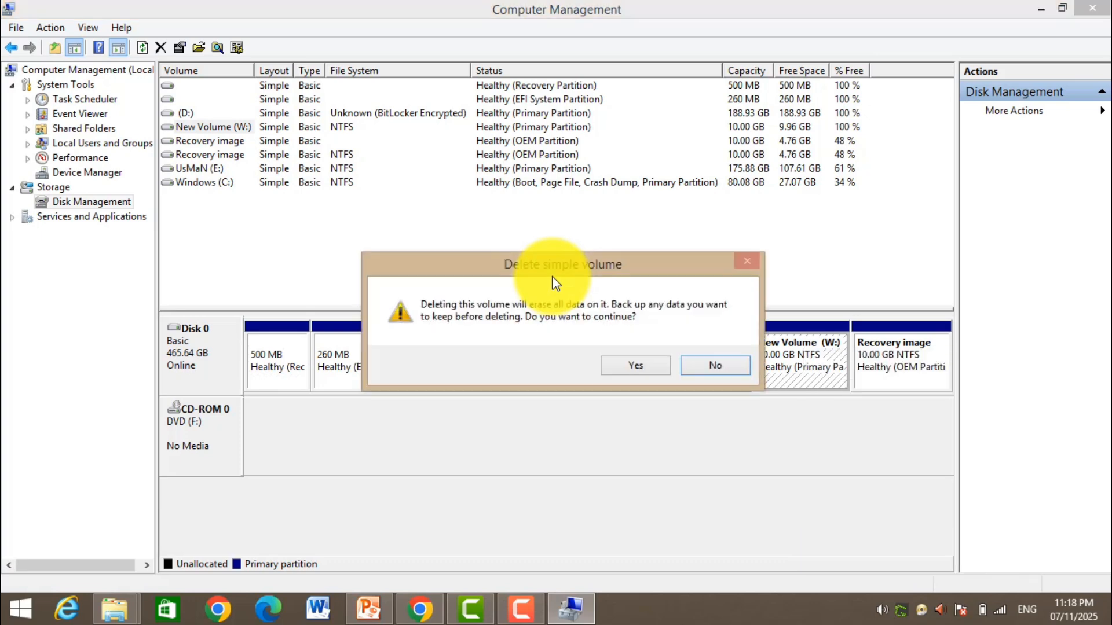
{"action": "key", "text": "Left"}
{"action": "key", "text": "Return"}
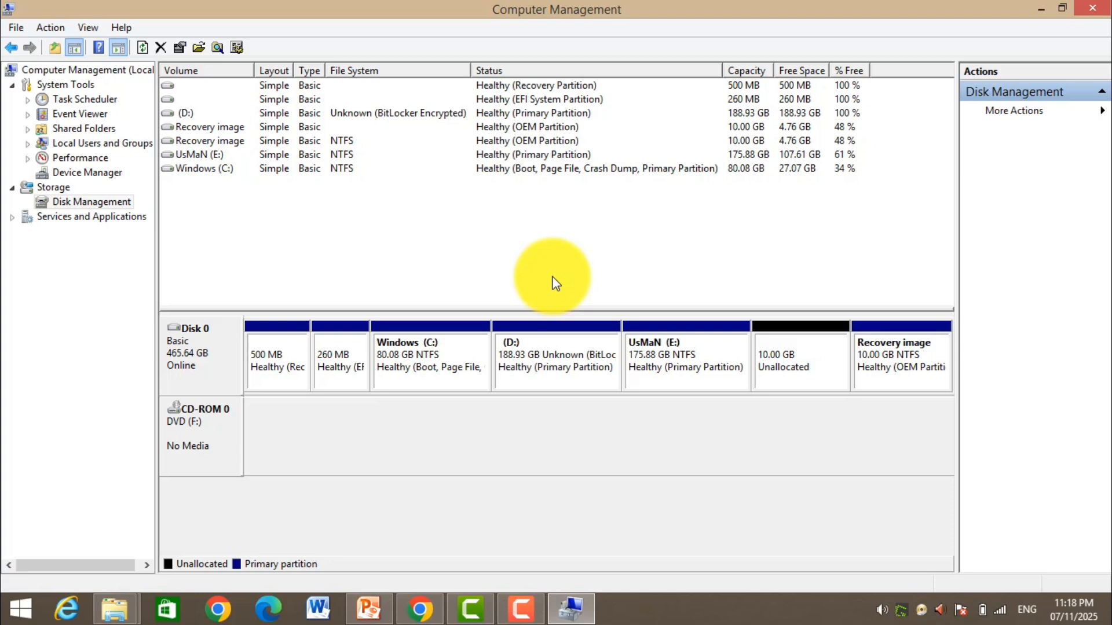
Step: Extend the E: volume with the 10240 MB of unallocated space on Disk 0
{"action": "right_click", "coordinate": [669, 359]}
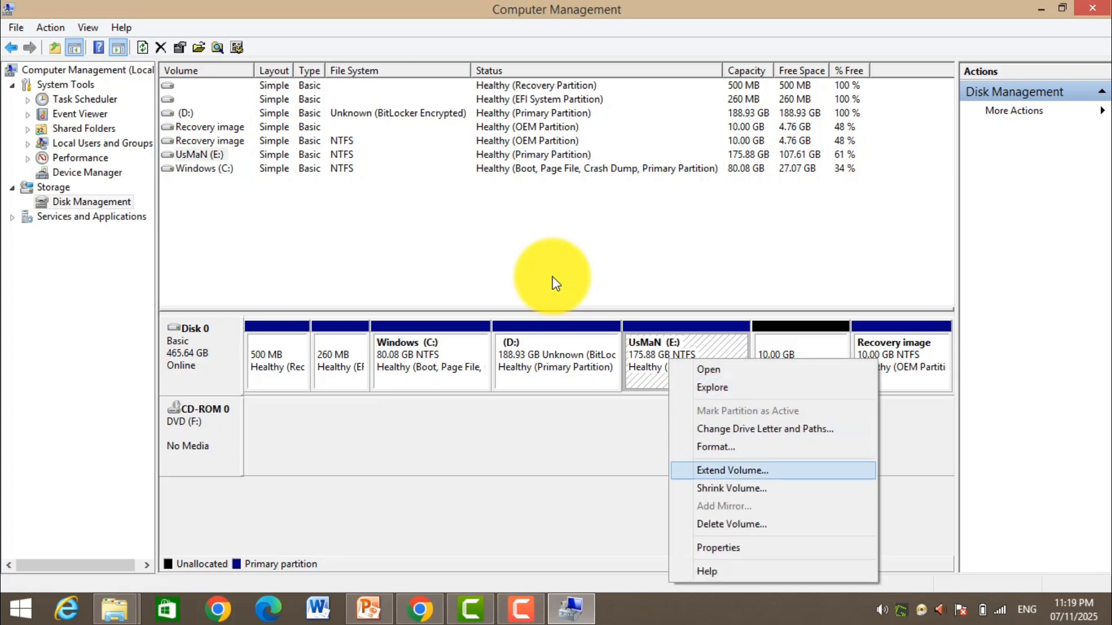
{"action": "key", "text": "Return"}
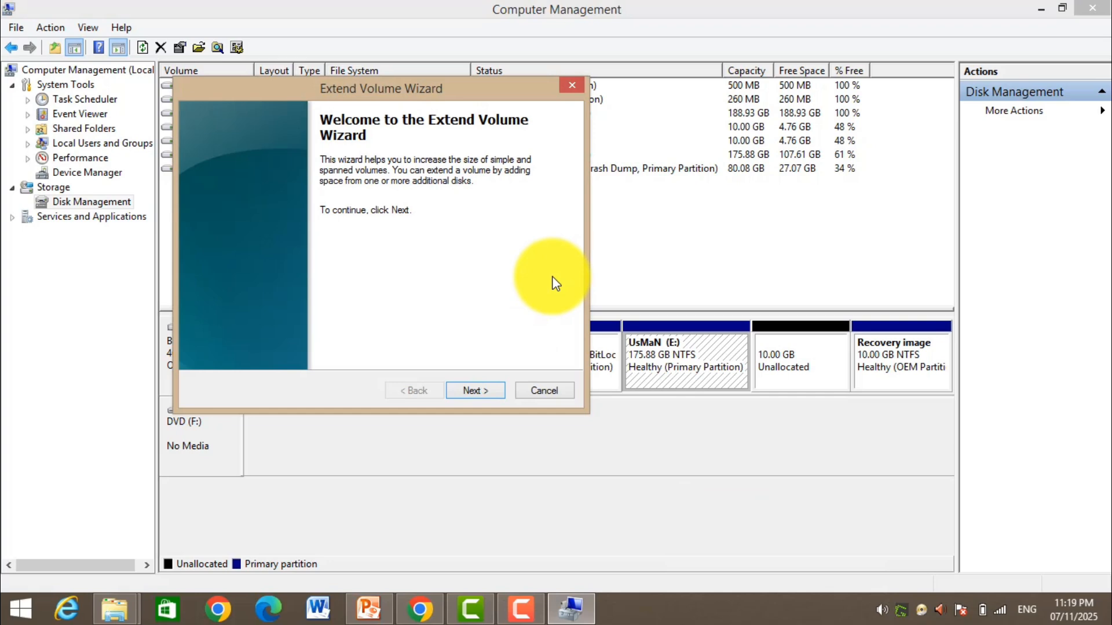
{"action": "key", "text": "Return"}
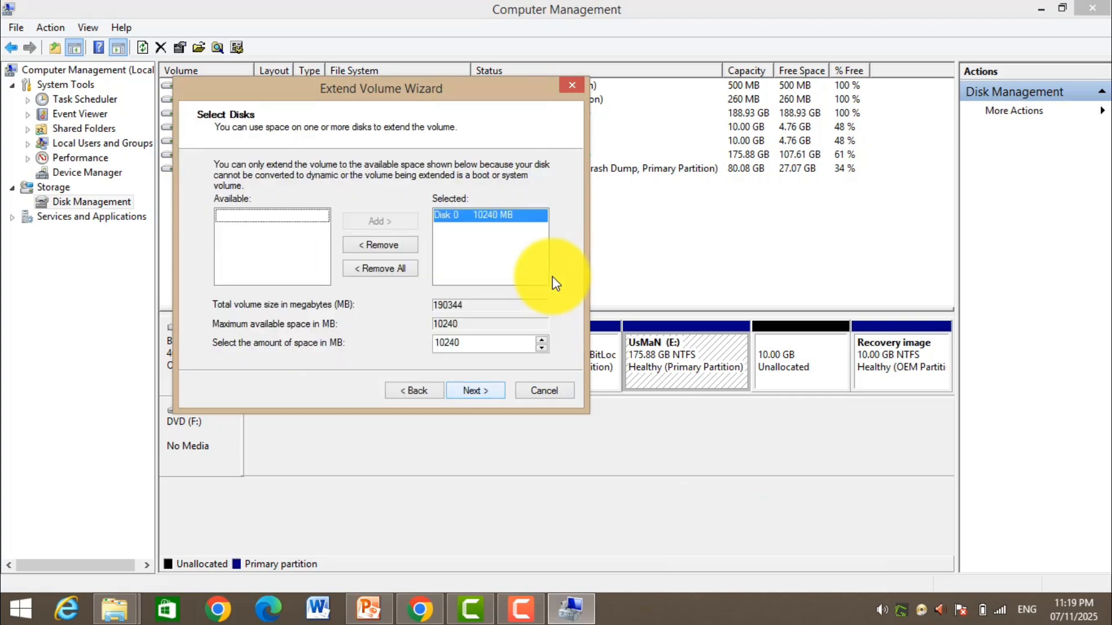
{"action": "key", "text": "Return"}
{"action": "key", "text": "Return"}
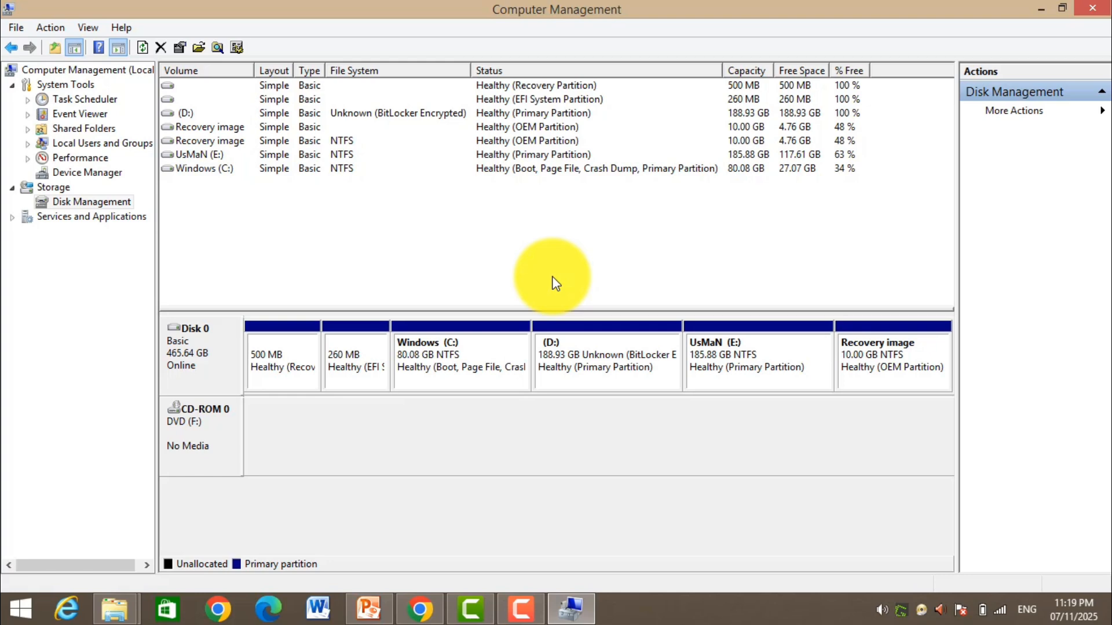
Step: Close Computer Management, refresh the desktop and check the remaining drives and the E: drive's size in This PC
{"action": "left_click", "coordinate": [1092, 8]}
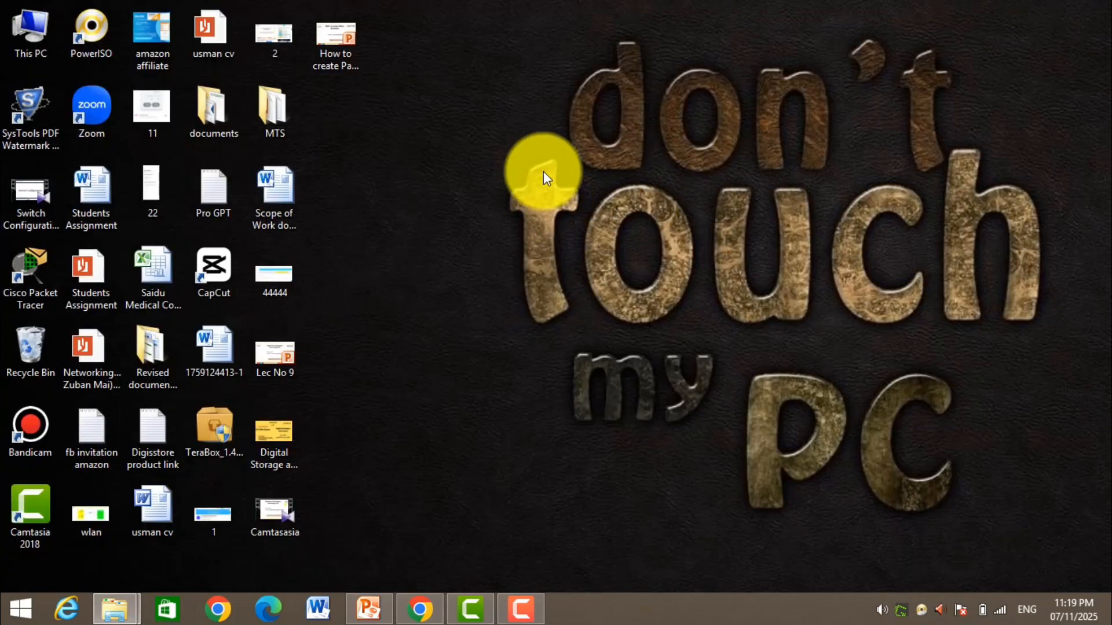
{"action": "right_click", "coordinate": [543, 171]}
{"action": "left_click", "coordinate": [593, 219]}
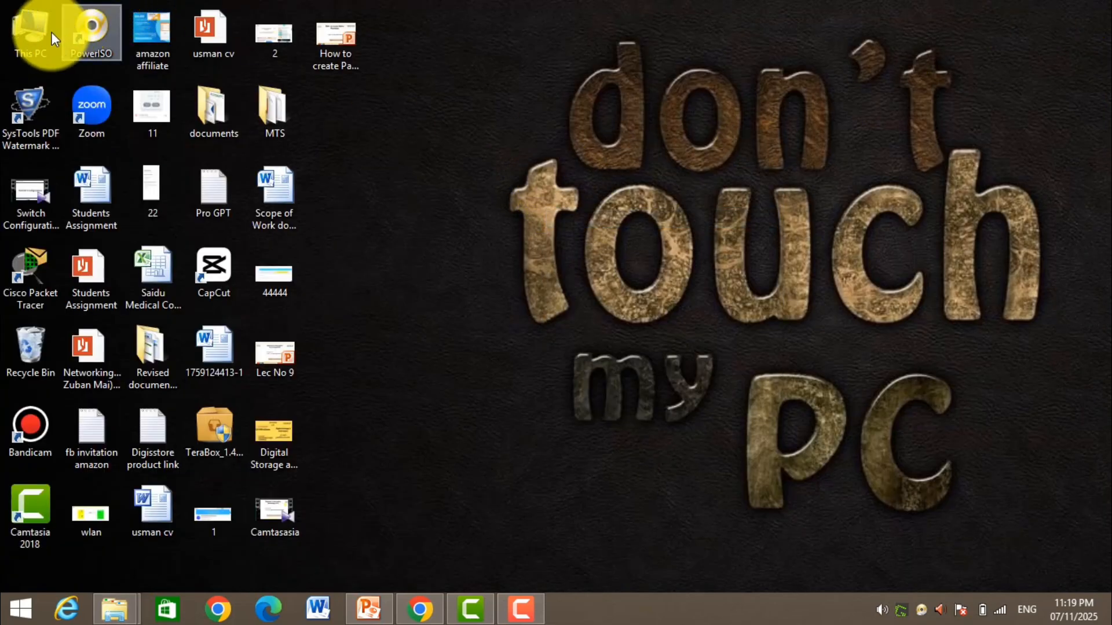
{"action": "double_click", "coordinate": [33, 33]}
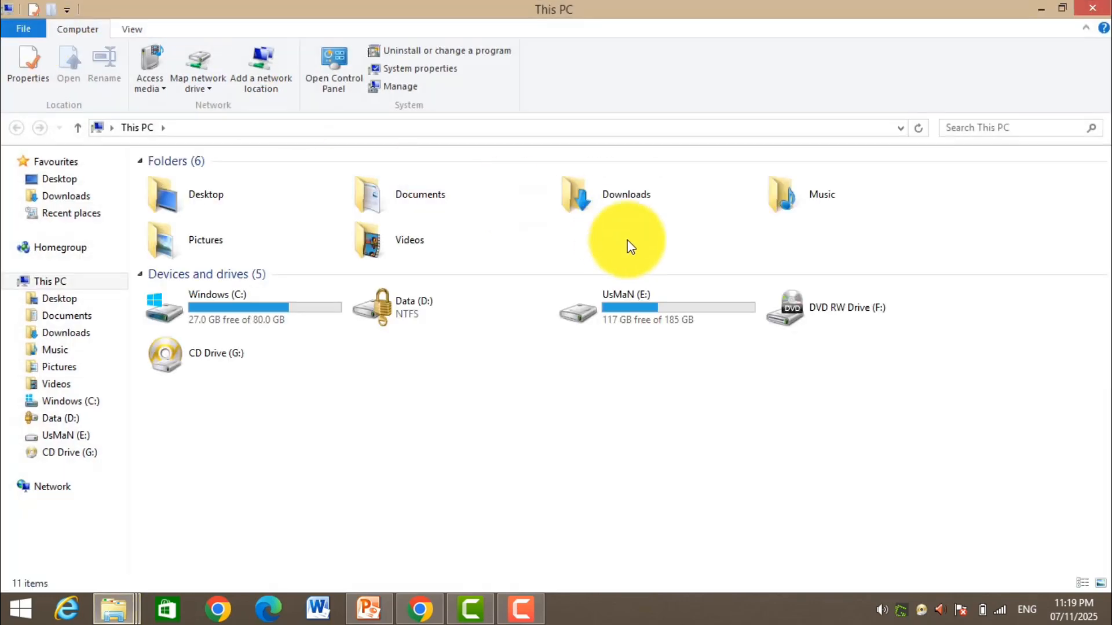
{"action": "left_click", "coordinate": [637, 327]}
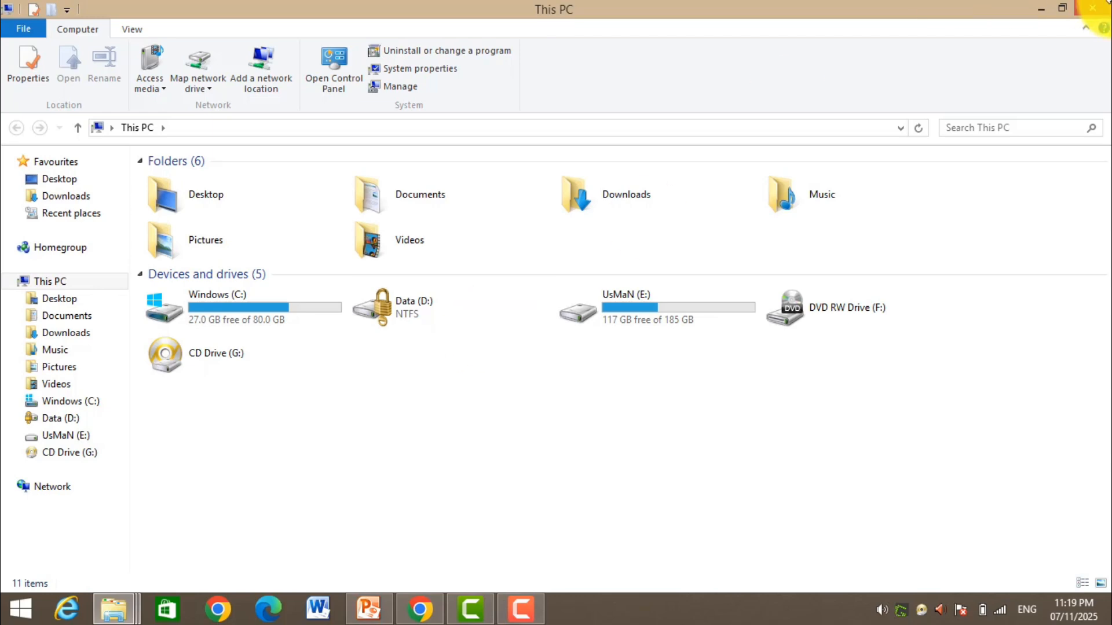
{"action": "left_click", "coordinate": [1092, 8]}
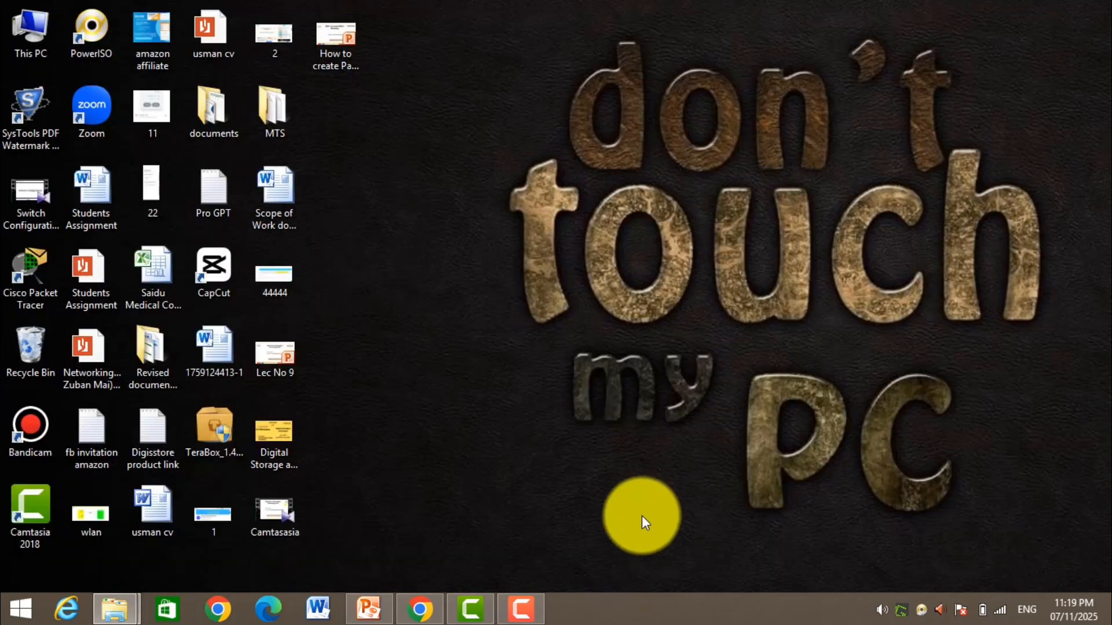